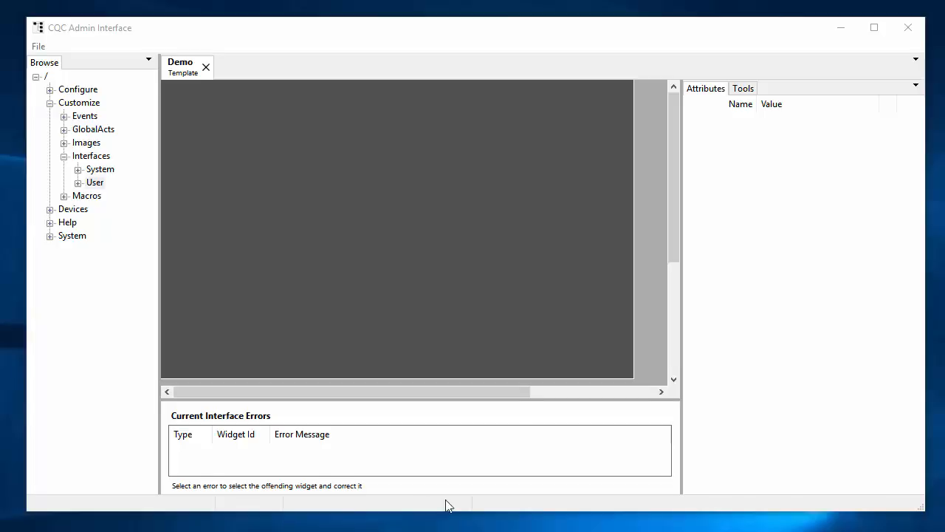
Step: Add a Static Time Text widget to the Demo template and place it near the left edge at about 22,210
right_click(499, 358)
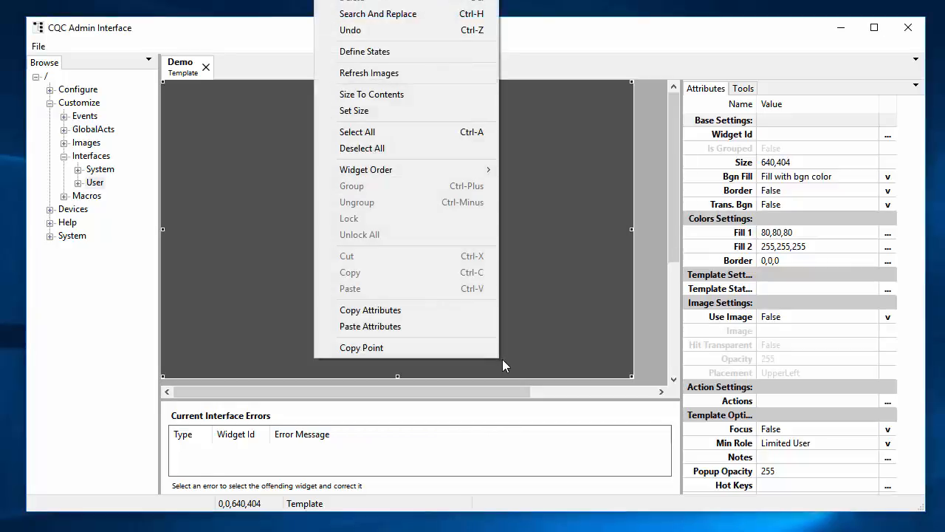
mouse_move(369, 2)
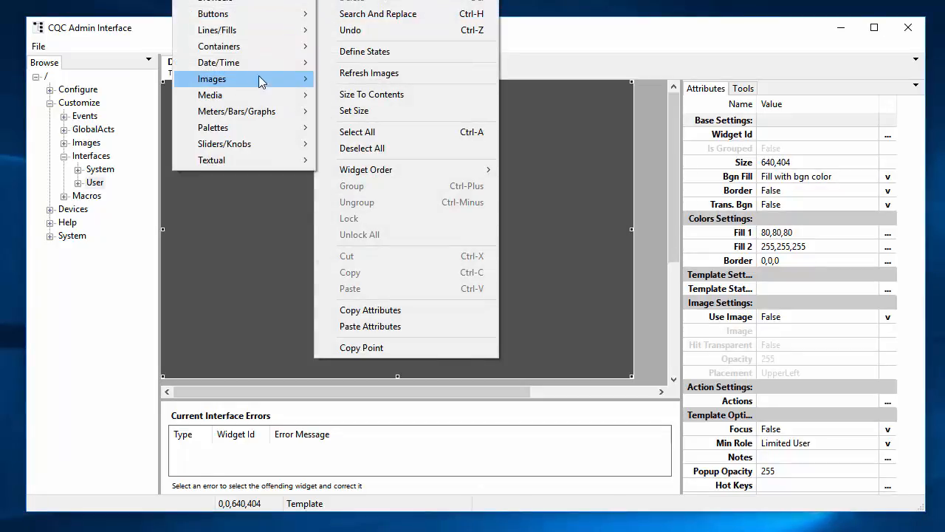
mouse_move(258, 65)
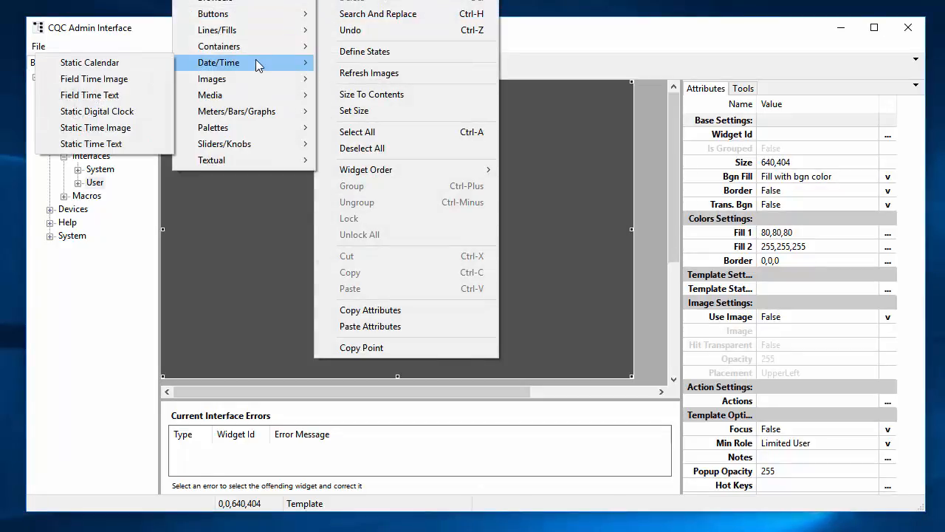
left_click(132, 145)
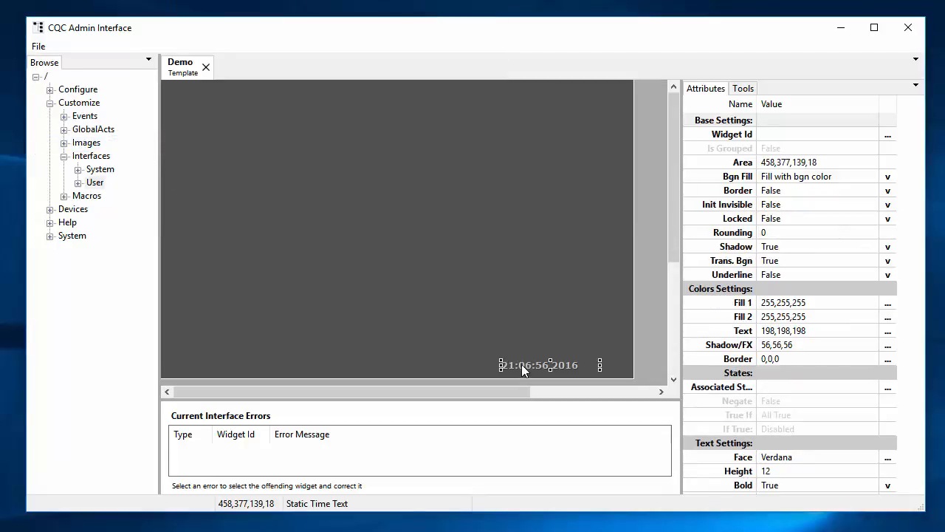
left_click_drag(202, 237, 200, 246)
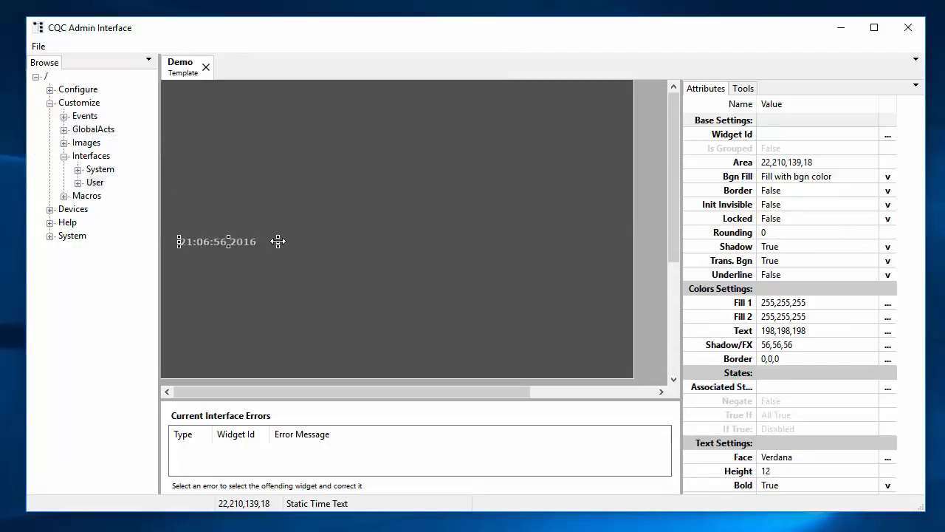
Step: Enlarge the time text widget to about 308 wide and 25 high so the full date and time fit
left_click_drag(278, 242, 410, 242)
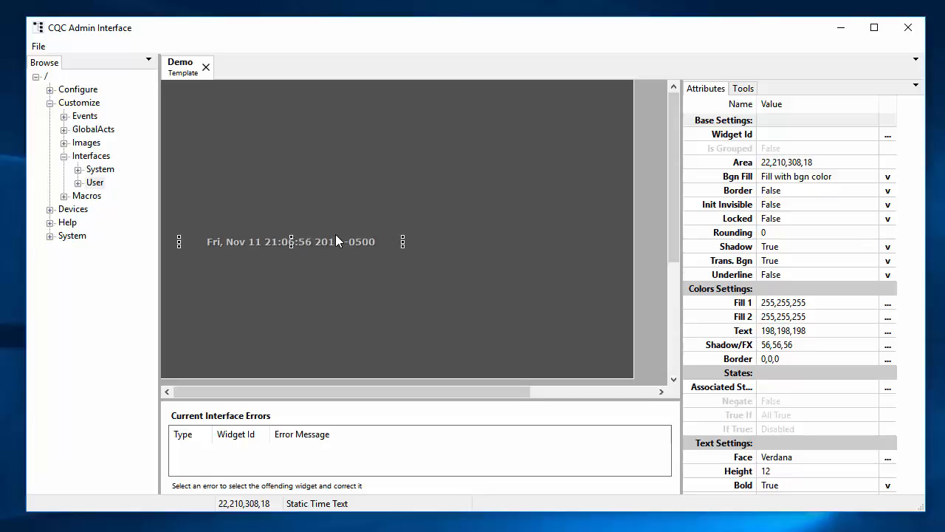
key("shift+Down")
key("shift+Down")
key("shift+Down")
key("shift+Down")
key("shift+Down")
key("shift+Down")
key("shift+Down")
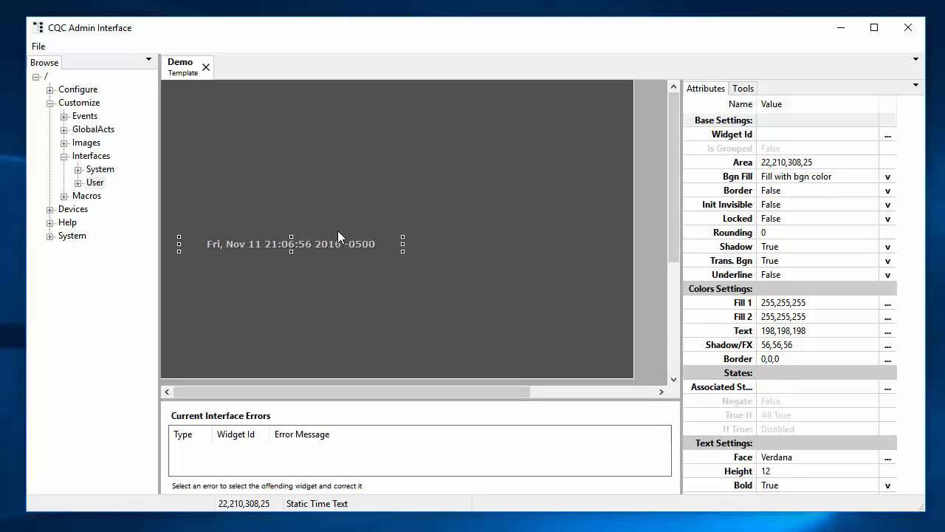
Step: Edit the widget's time text format and delete the time zone offset token %(t) from its end
left_click(854, 356)
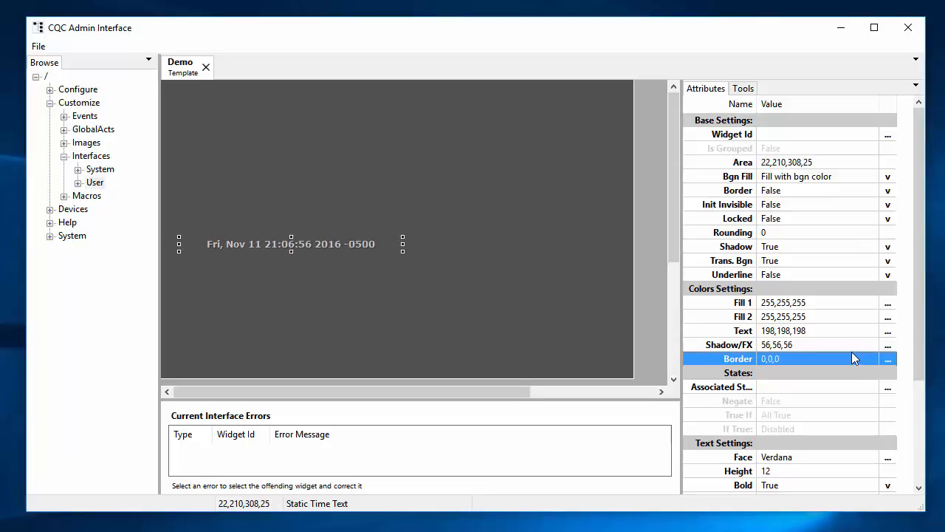
scroll(850, 361, "down", 4)
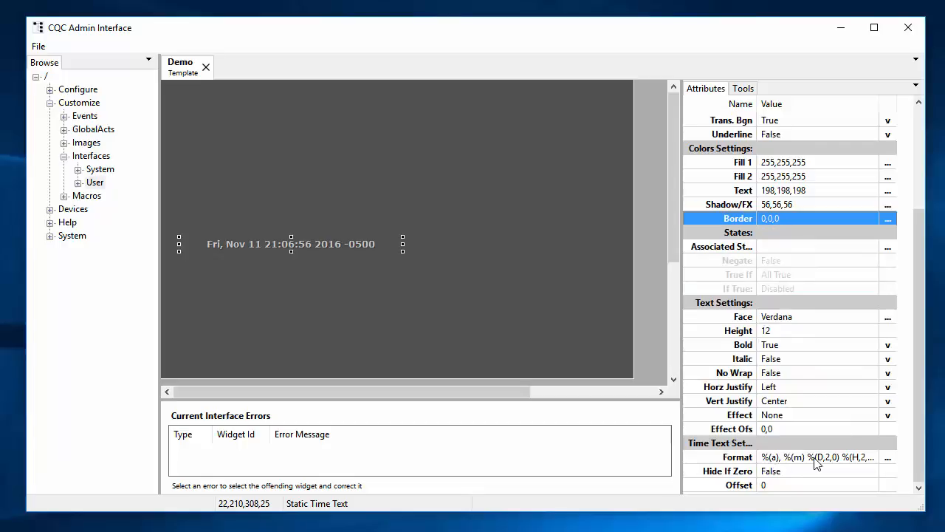
left_click(860, 461)
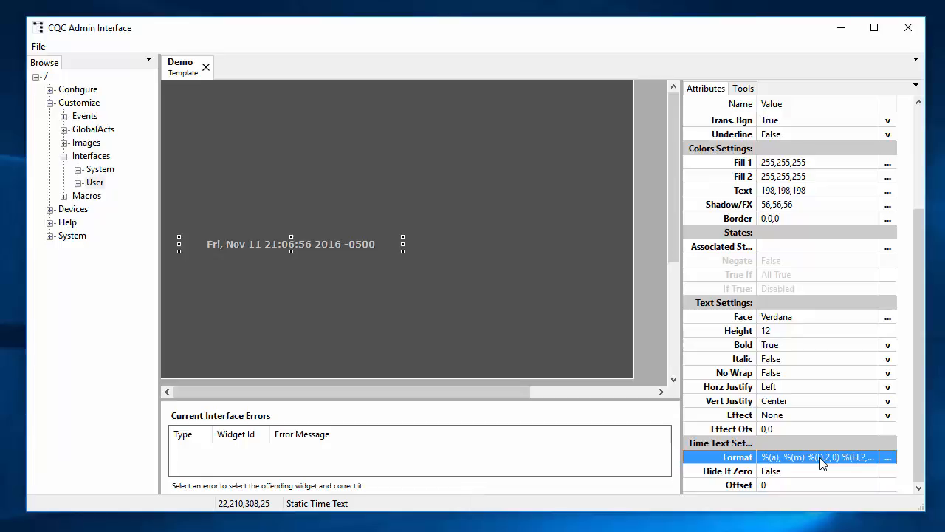
left_click(888, 459)
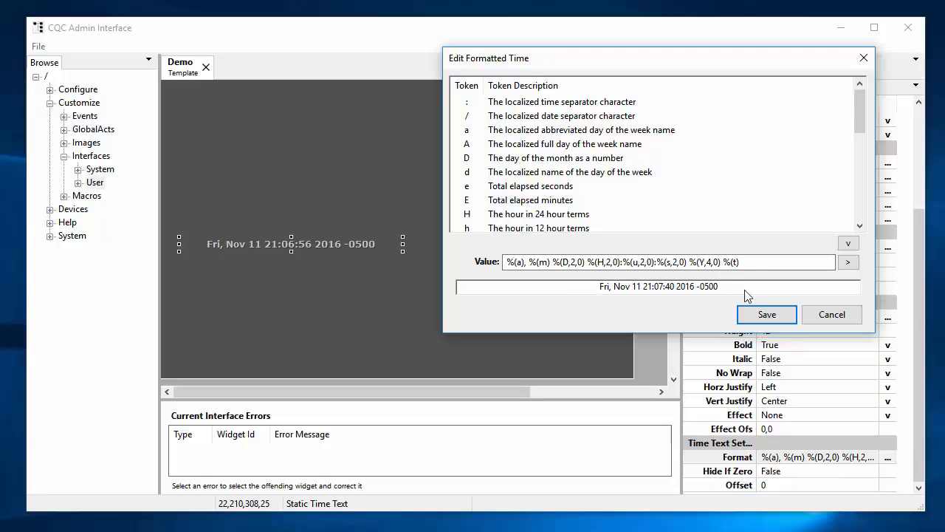
left_click(765, 263)
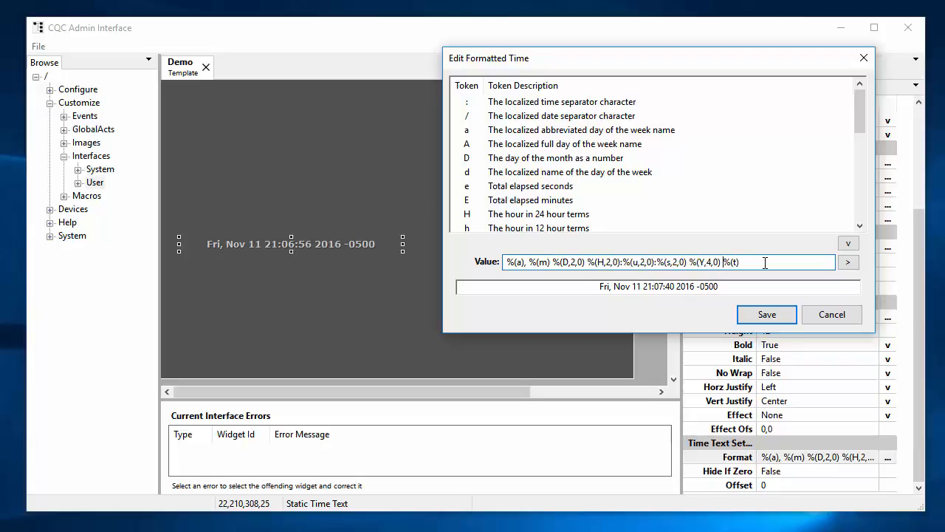
key("BackSpace")
key("BackSpace")
key("BackSpace")
key("BackSpace")
key("BackSpace")
Step: Delete the four-digit year token %(Y,4,0) from the time format
key("shift+Left")
key("shift+Left")
key("shift+Left")
key("shift+Left")
key("shift+Left")
key("shift+Left")
key("shift+Left")
key("shift+Left")
key("shift+Left")
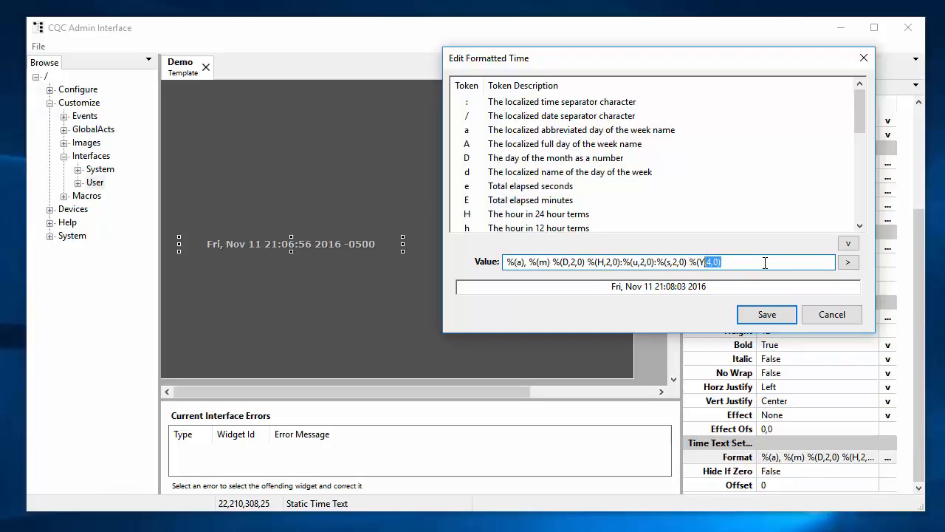
key("BackSpace")
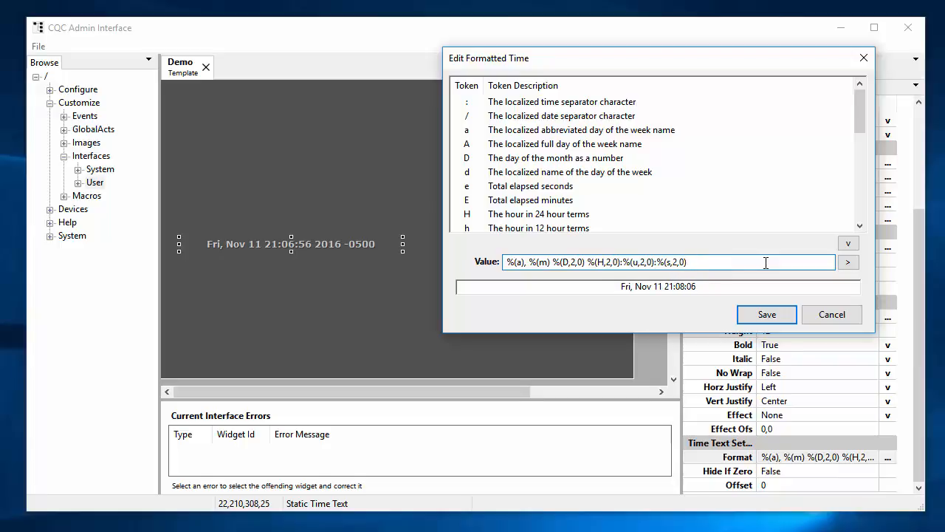
Step: Clear the remaining format and start a new one with the abbreviated weekday token %(a) followed by a comma
left_click_drag(690, 264, 520, 266)
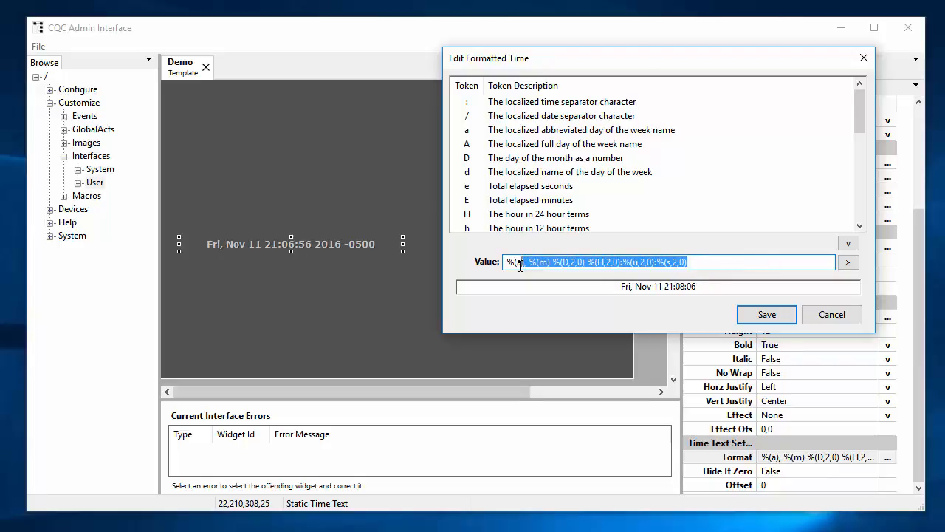
key("shift+Home")
key("BackSpace")
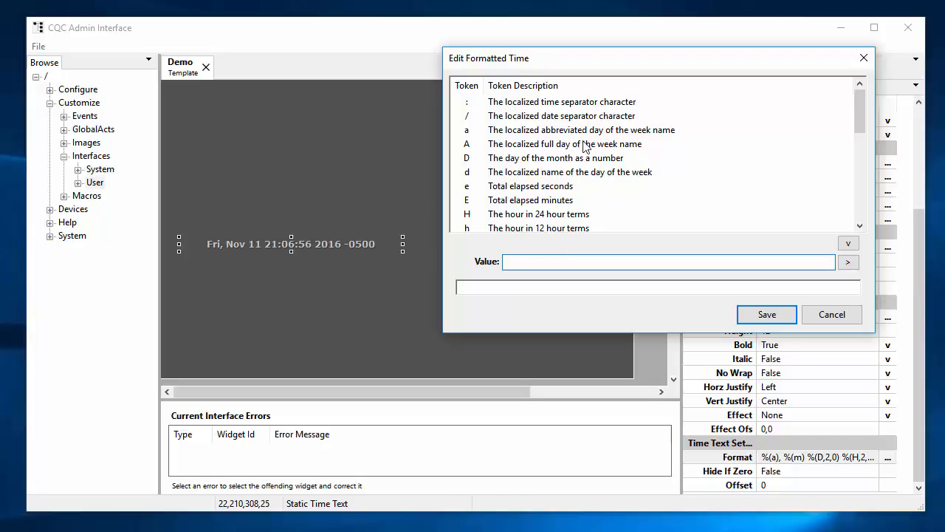
left_click(536, 131)
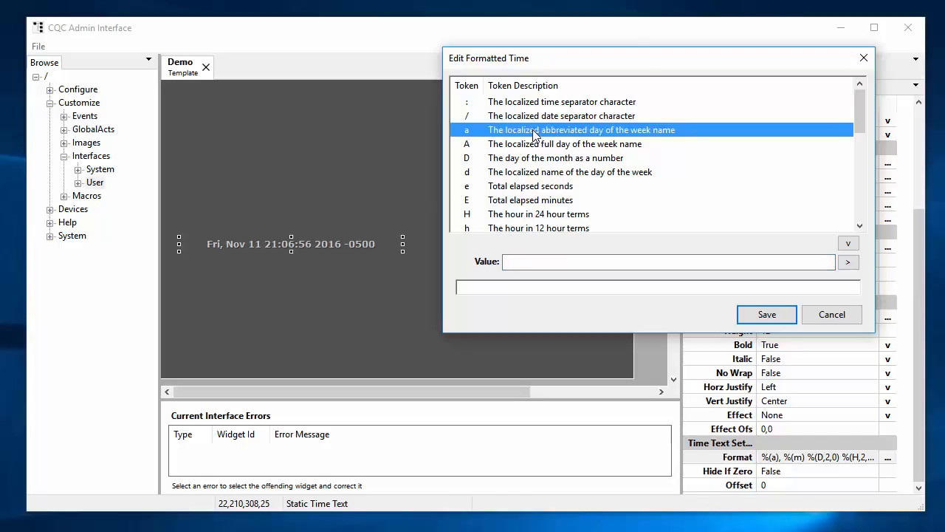
double_click(667, 132)
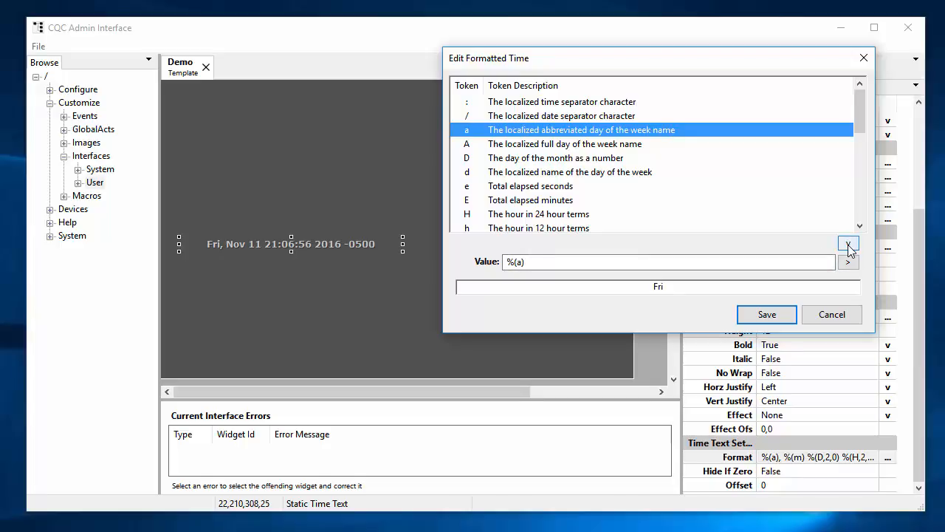
left_click(673, 260)
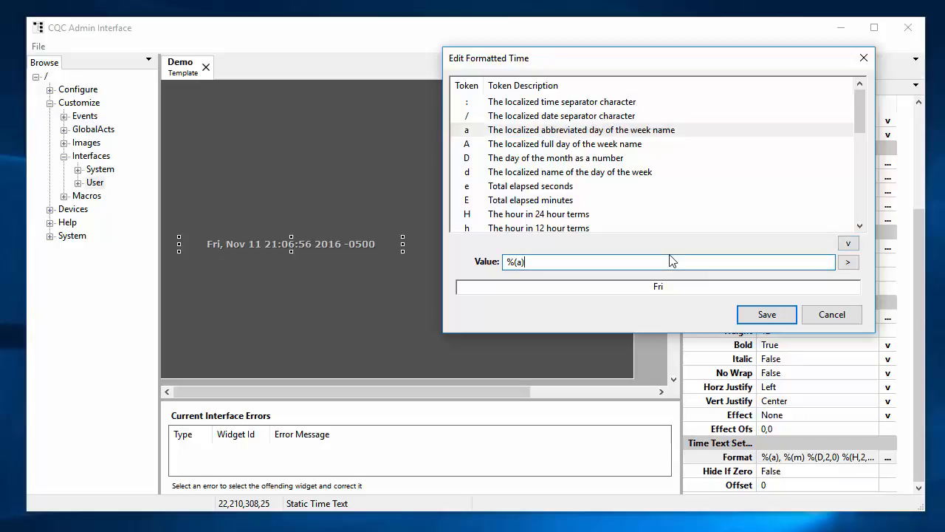
type(",")
Step: Add the localized abbreviated month name token %(m) after the weekday in the format
left_click(569, 198)
scroll(569, 198, "down", 5)
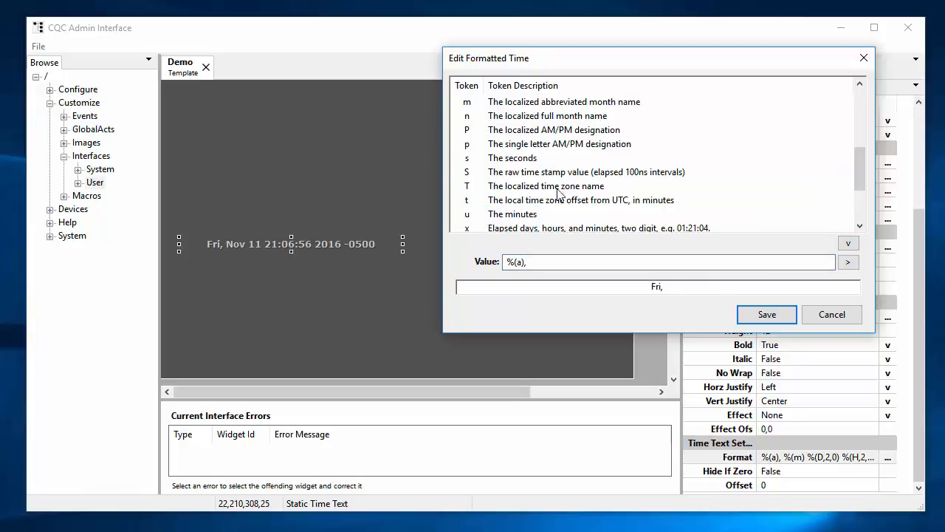
scroll(528, 164, "up", 1)
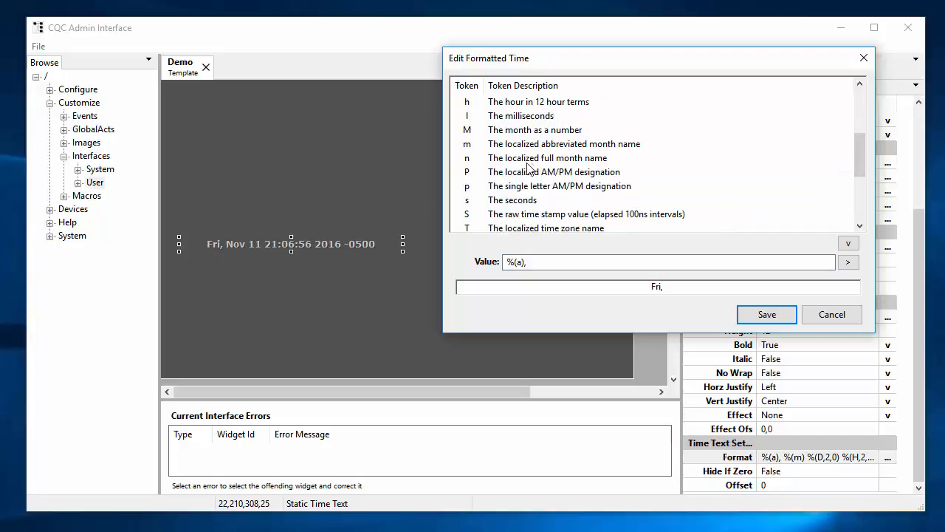
left_click(533, 159)
left_click(595, 145)
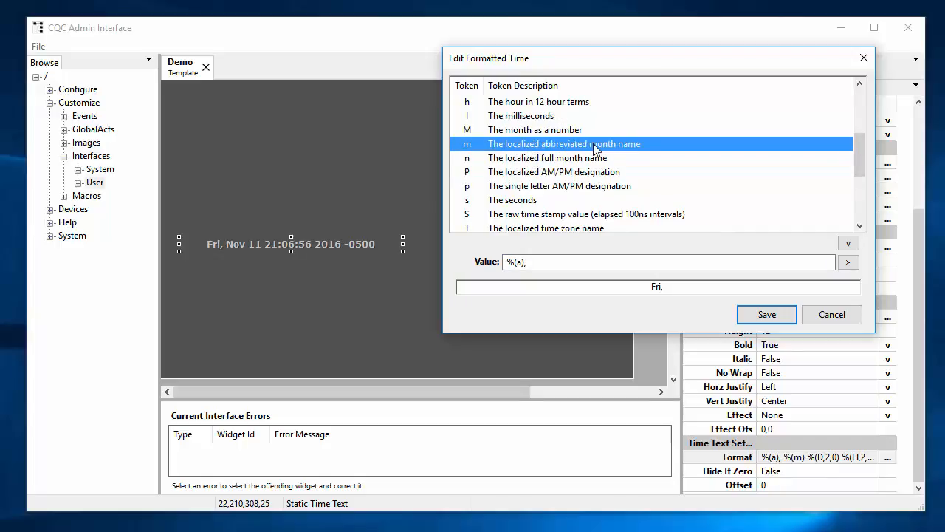
double_click(619, 144)
left_click(614, 260)
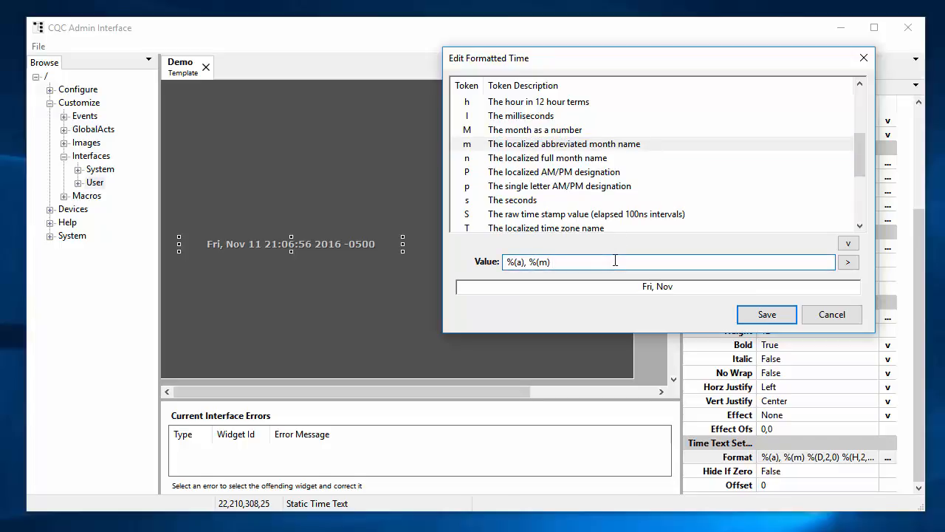
Step: Append the numeric day-of-month token %(D) after the month and save the format as %(a), %(m) %(D)
scroll(610, 181, "up", 3)
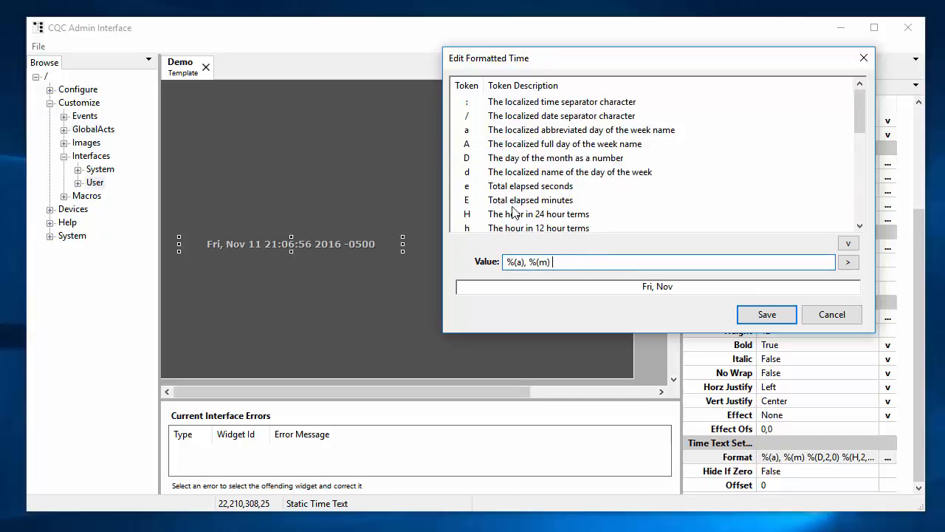
left_click(557, 160)
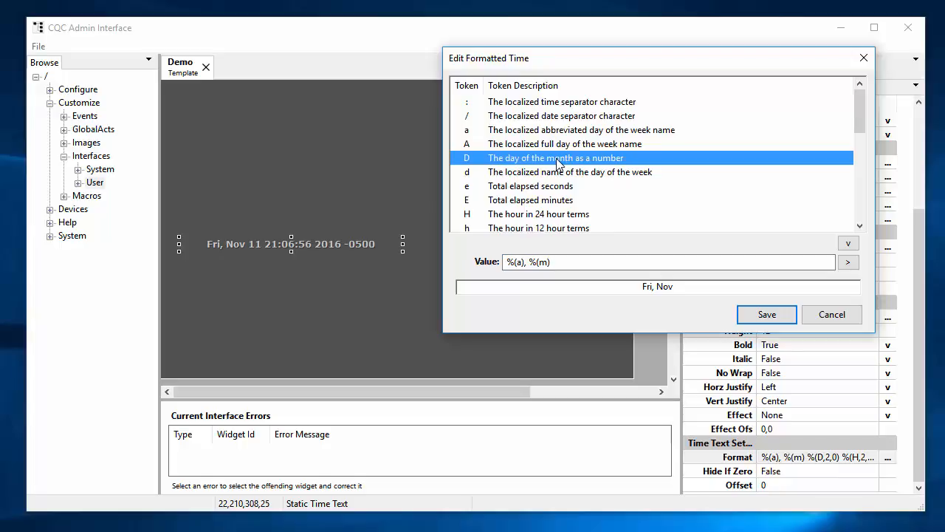
double_click(558, 159)
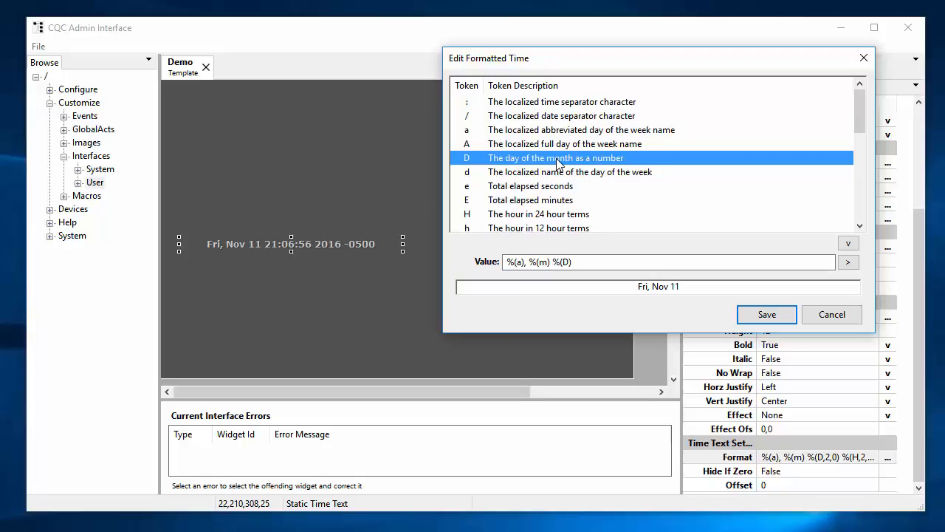
left_click(766, 314)
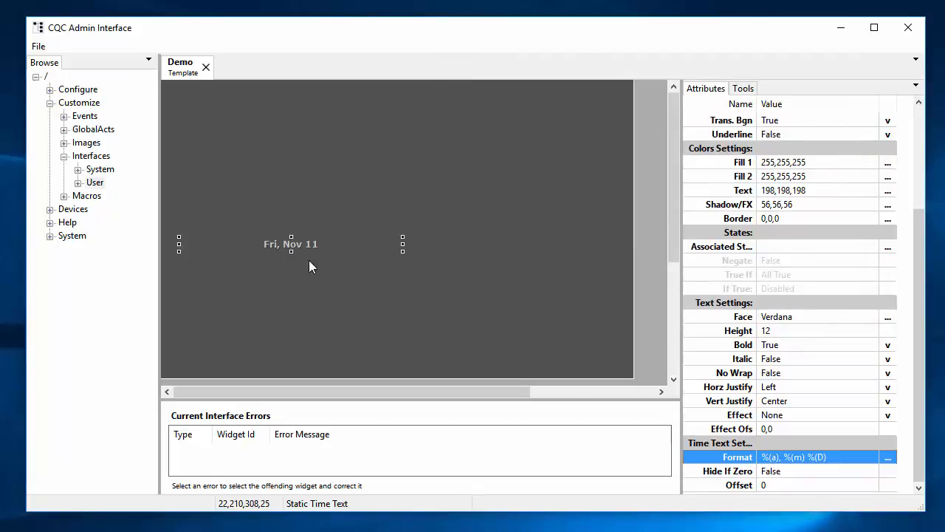
Step: Replace the widget's custom time format with the preset %(M,2,0)/%(D,2,0)/%(y,2,0) and save it
left_click(887, 458)
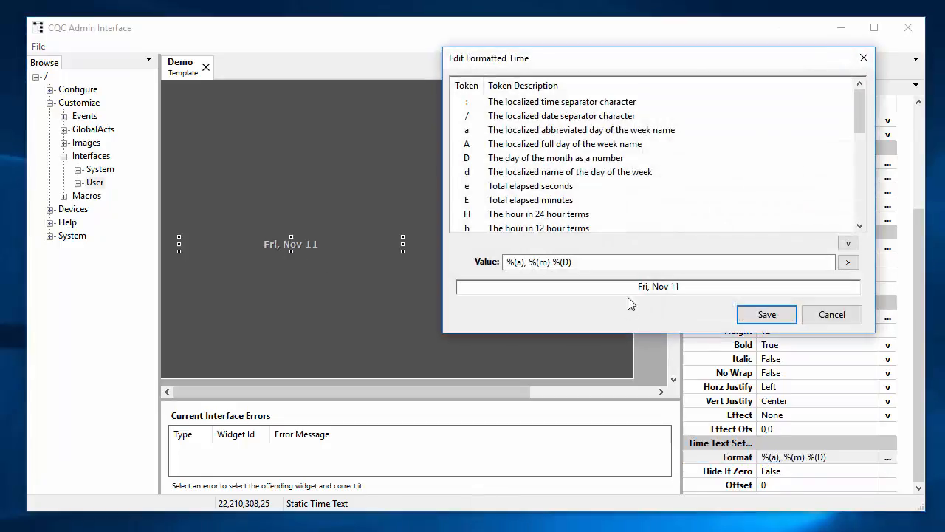
left_click(617, 265)
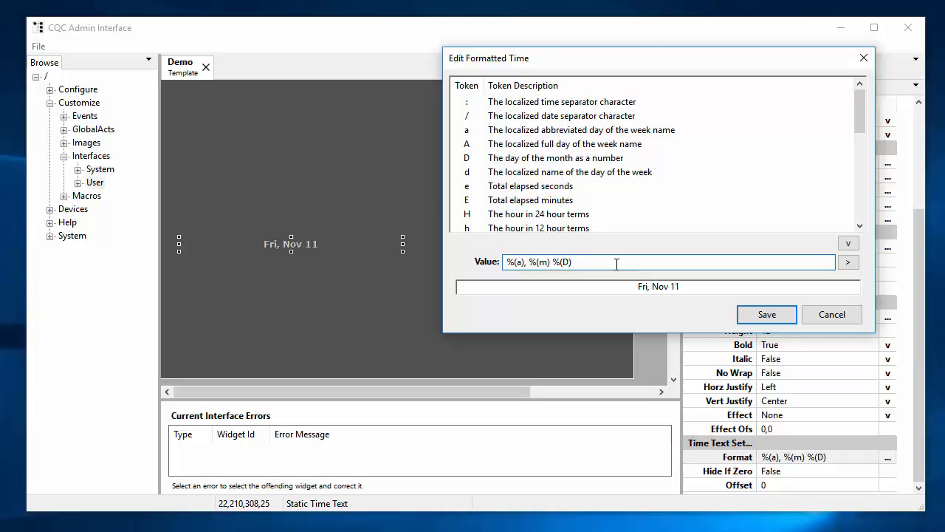
left_click(848, 262)
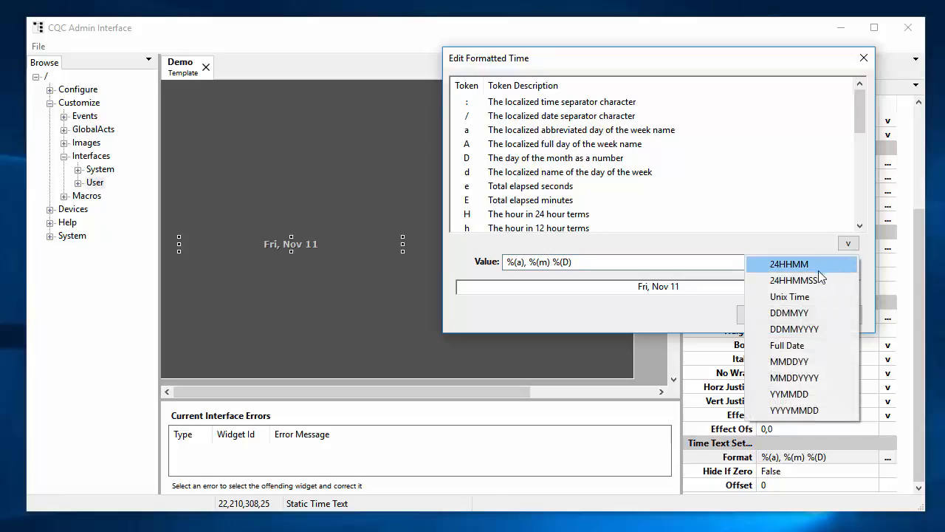
left_click(808, 378)
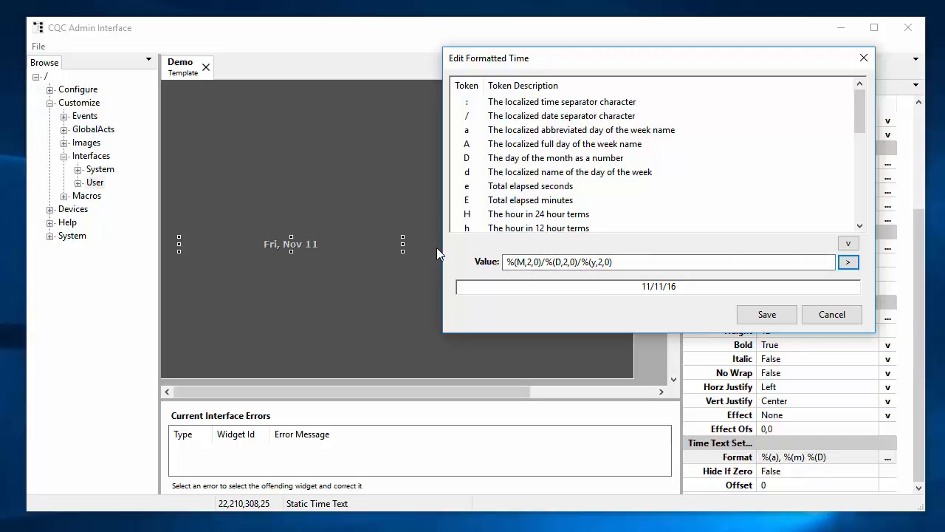
left_click(768, 314)
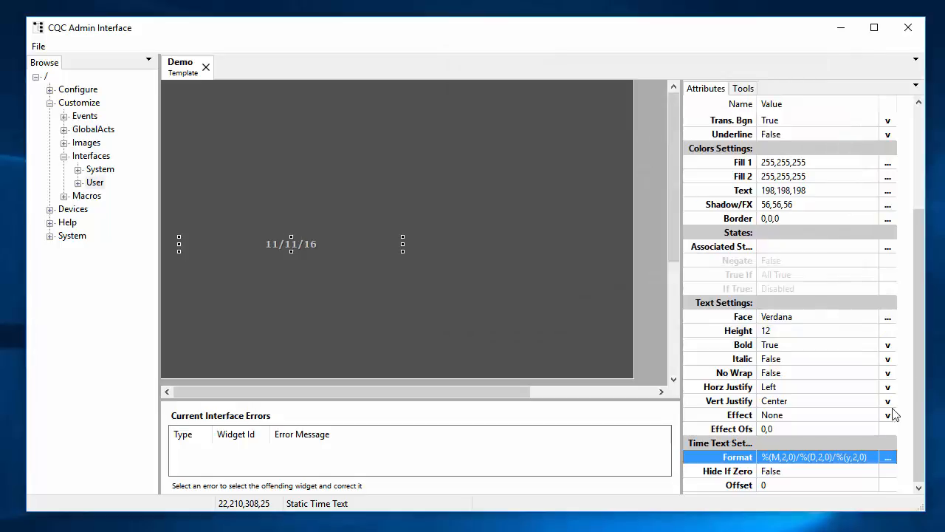
Step: Reopen the time format editor and examine the preset formats and the localized time and date separator tokens
left_click(890, 460)
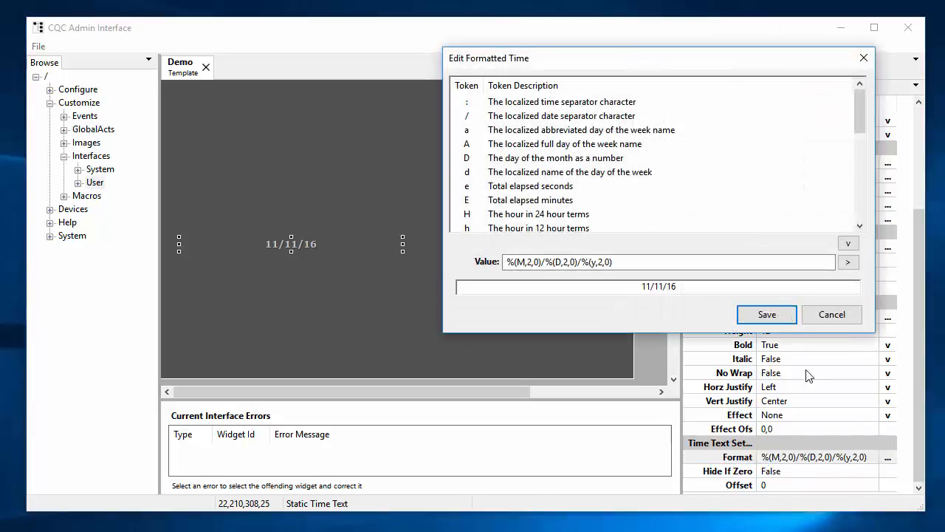
left_click(848, 263)
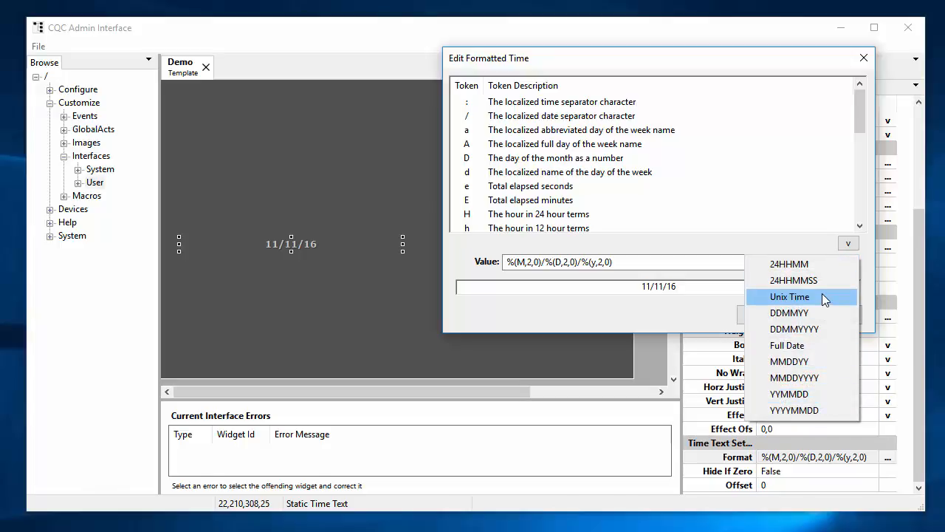
left_click(775, 62)
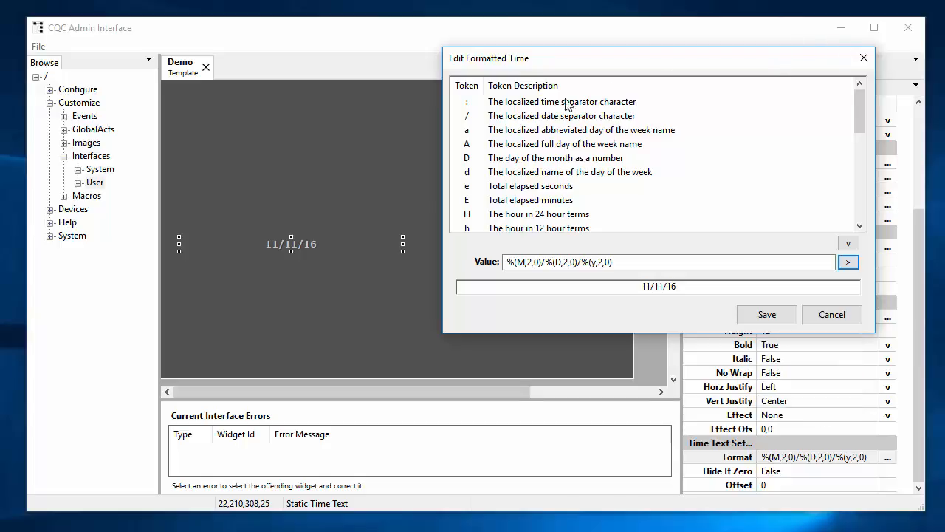
left_click(528, 117)
left_click(525, 104)
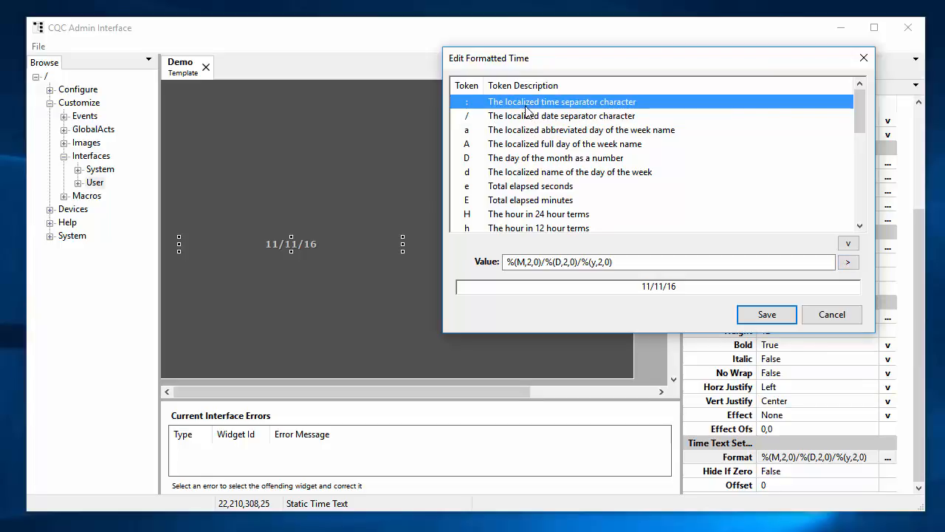
left_click(526, 119)
left_click(528, 104)
left_click(525, 119)
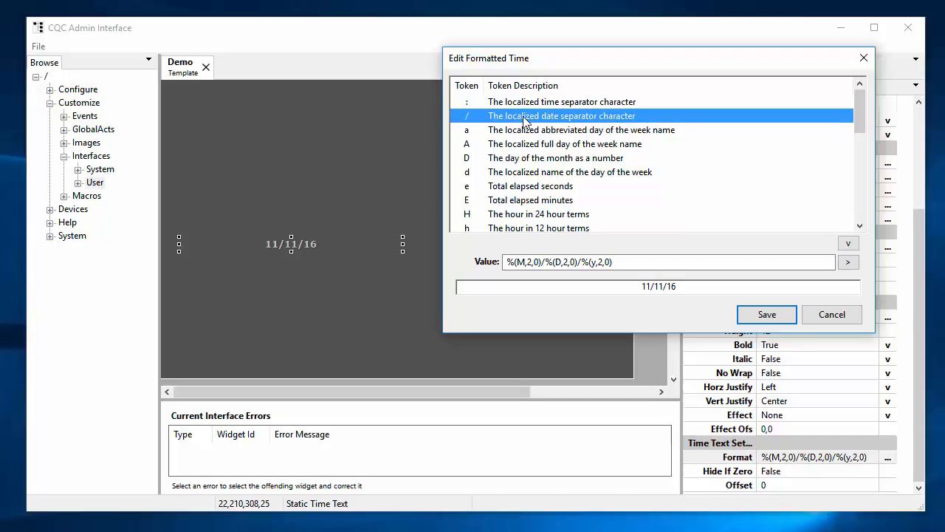